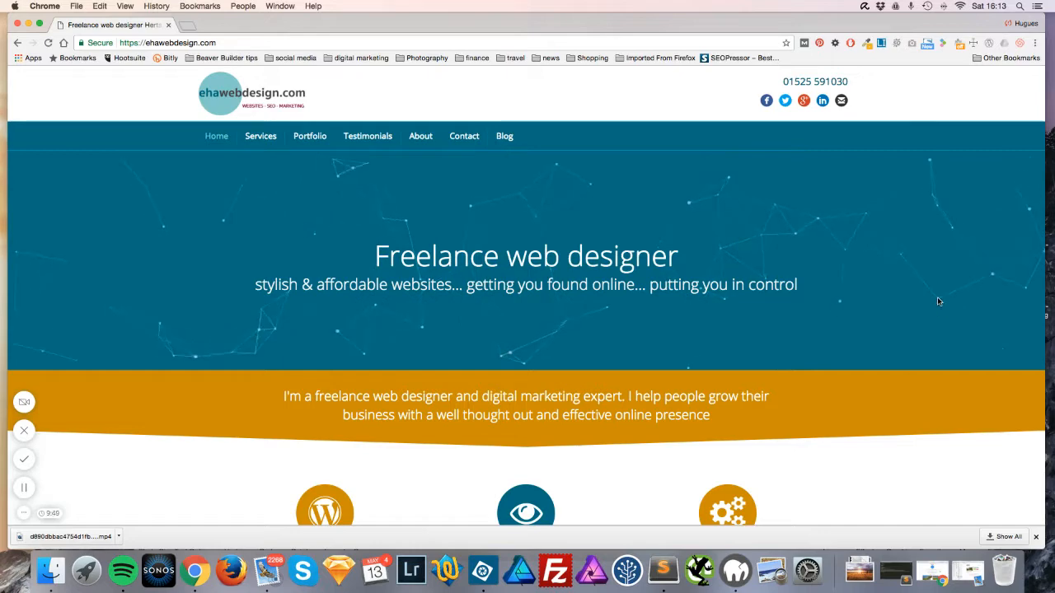
Browse the website's blog articles and open the post on why to secure a WordPress website with HTTPS.
left_click(506, 138)
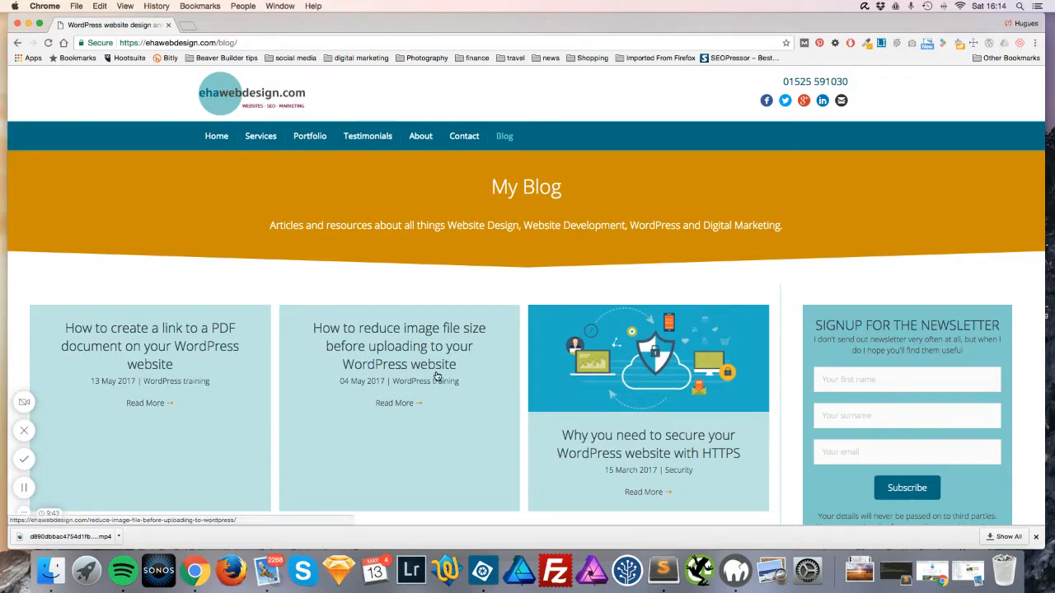
scroll(437, 375, "down", 1)
scroll(437, 376, "down", 4)
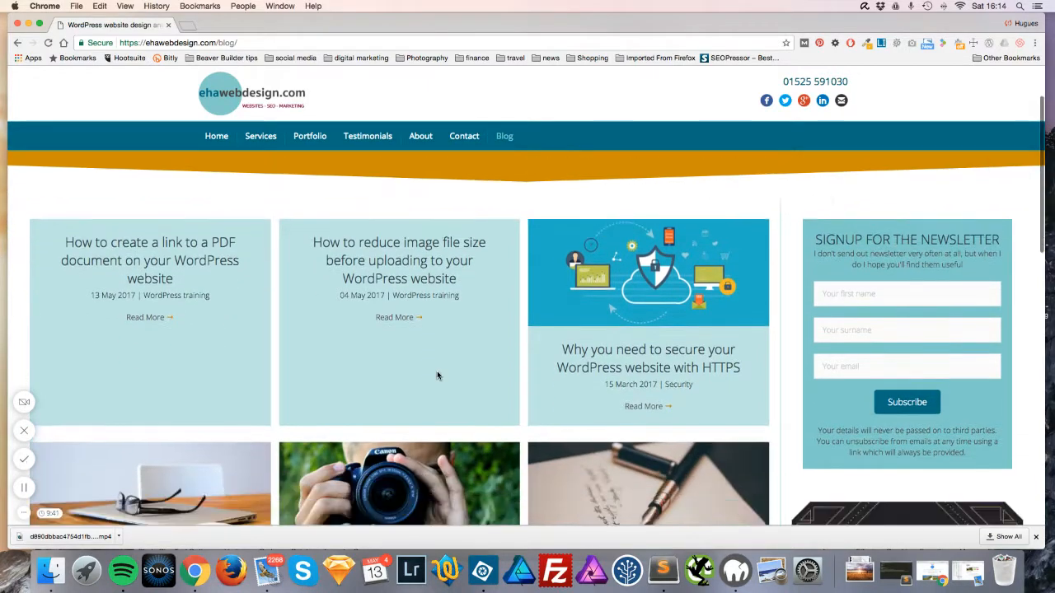
scroll(438, 376, "up", 5)
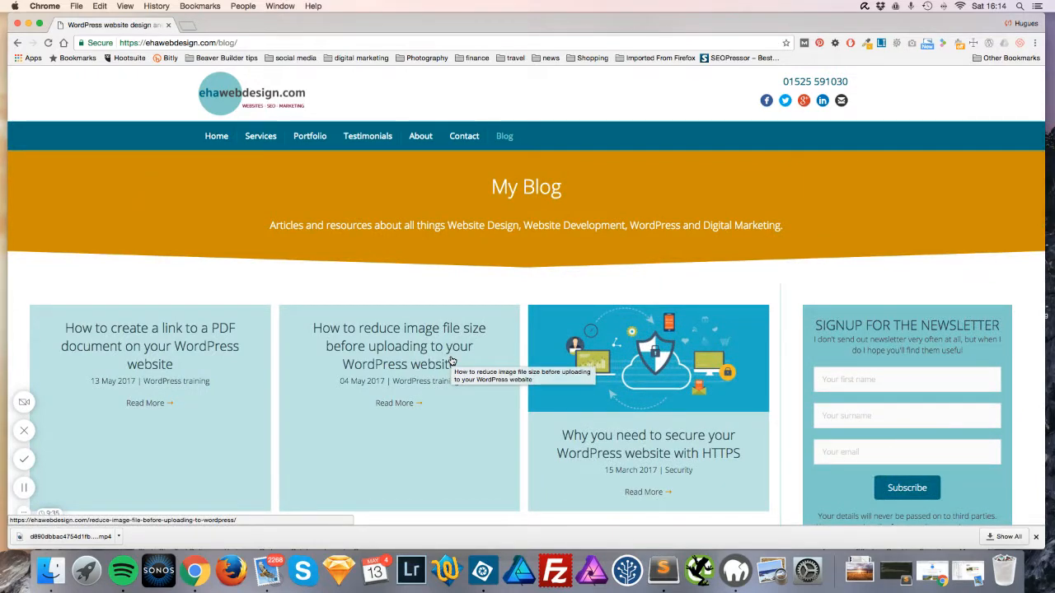
scroll(453, 363, "down", 5)
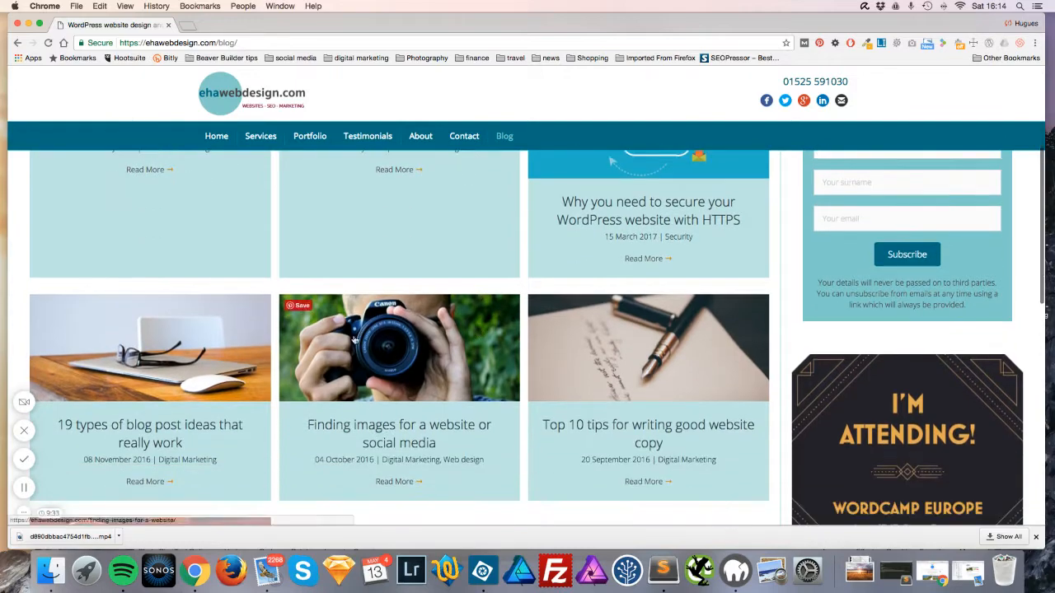
scroll(490, 368, "down", 3)
scroll(492, 366, "up", 5)
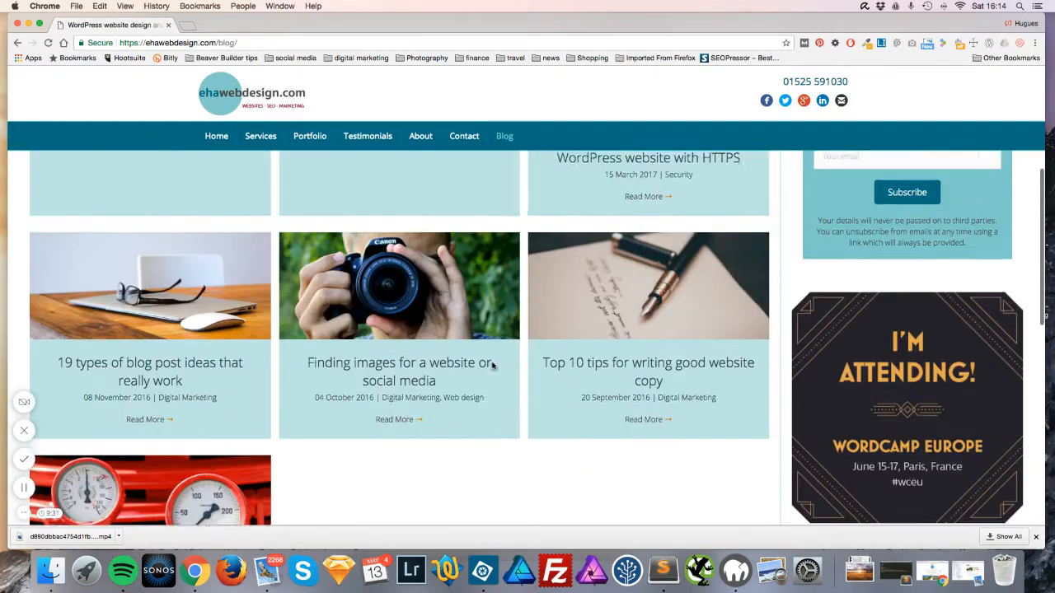
scroll(492, 365, "up", 2)
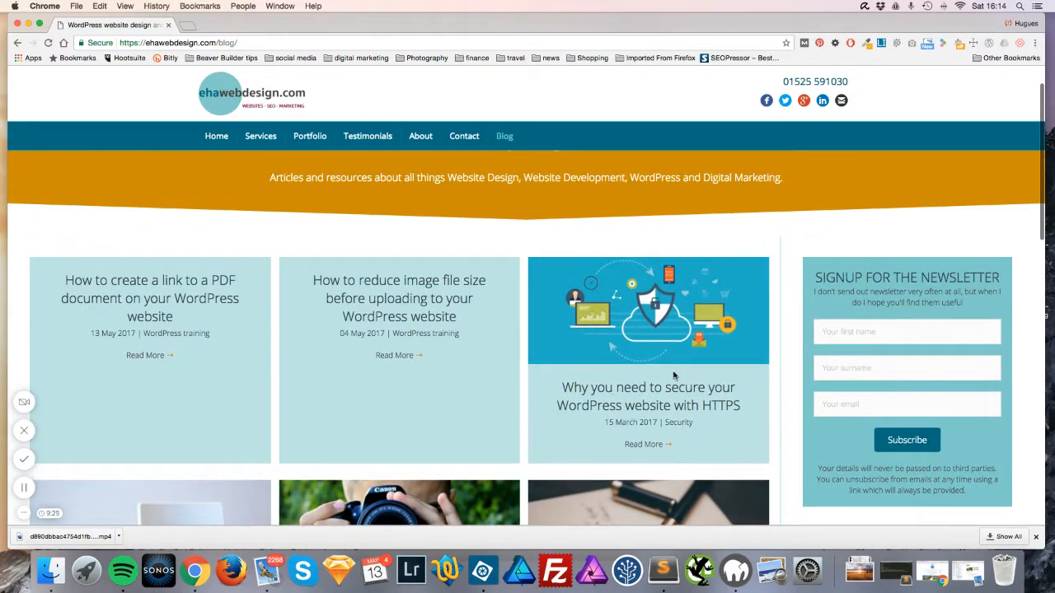
left_click(670, 326)
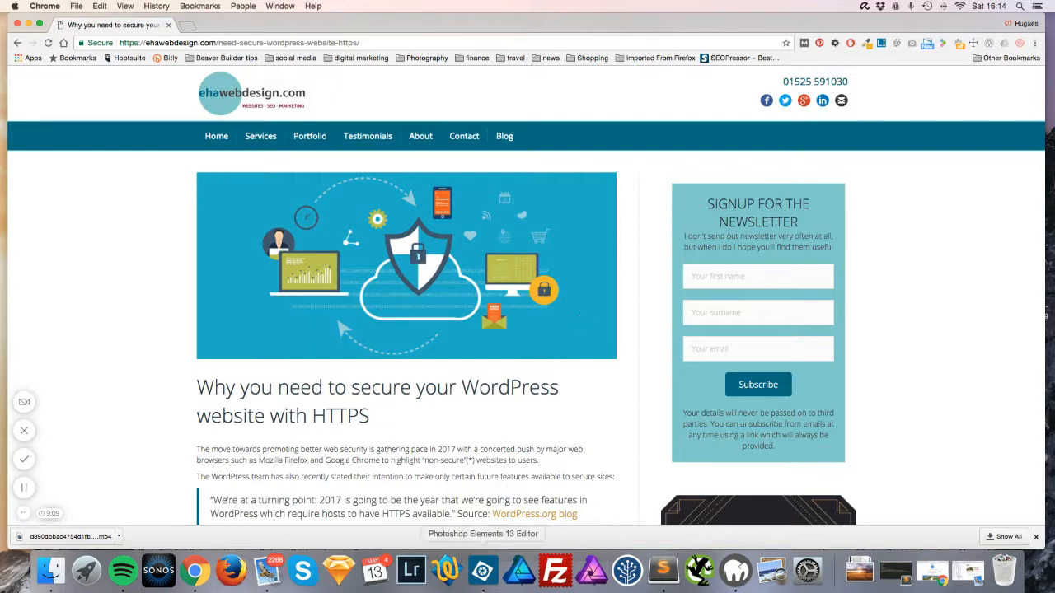
Switch to Photoshop Elements Editor and bring the Joys-of-Spring-Cupcakes.jpg photo fully into view.
left_click(484, 572)
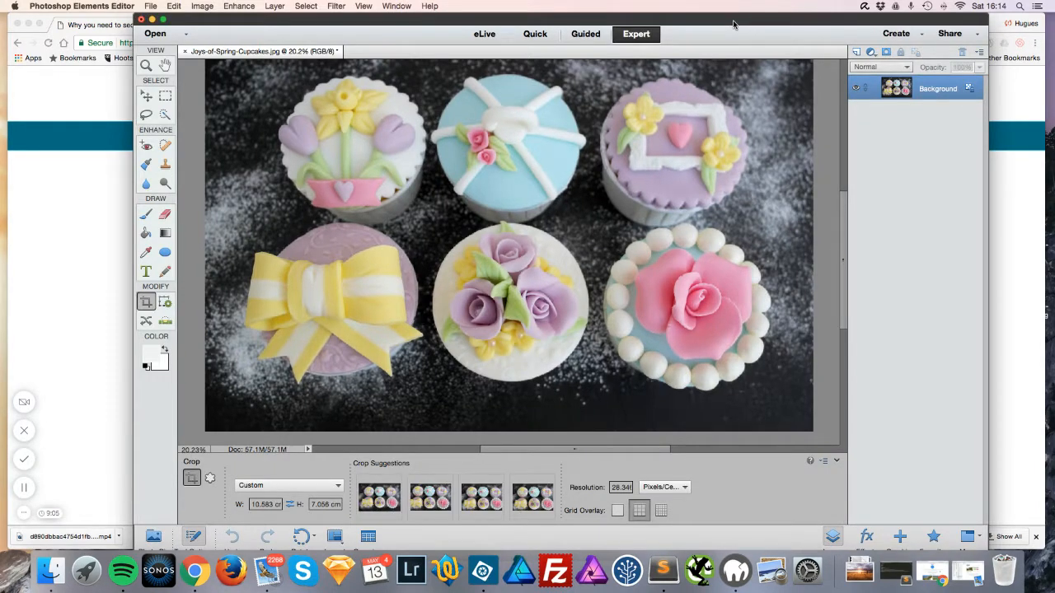
left_click_drag(734, 18, 715, 18)
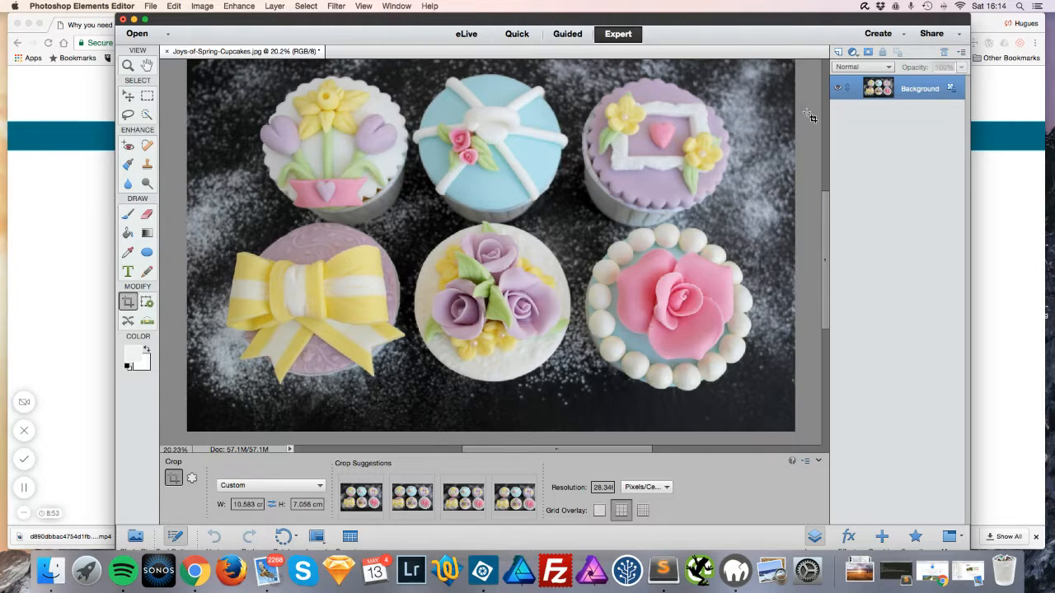
scroll(811, 118, "up", 3)
scroll(811, 118, "down", 3)
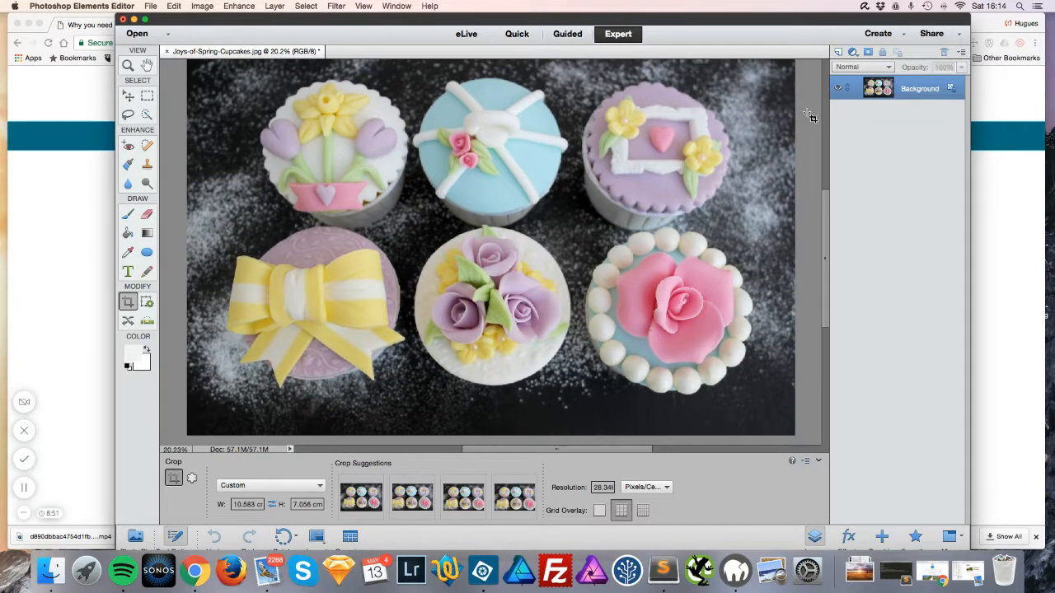
scroll(810, 117, "up", 1)
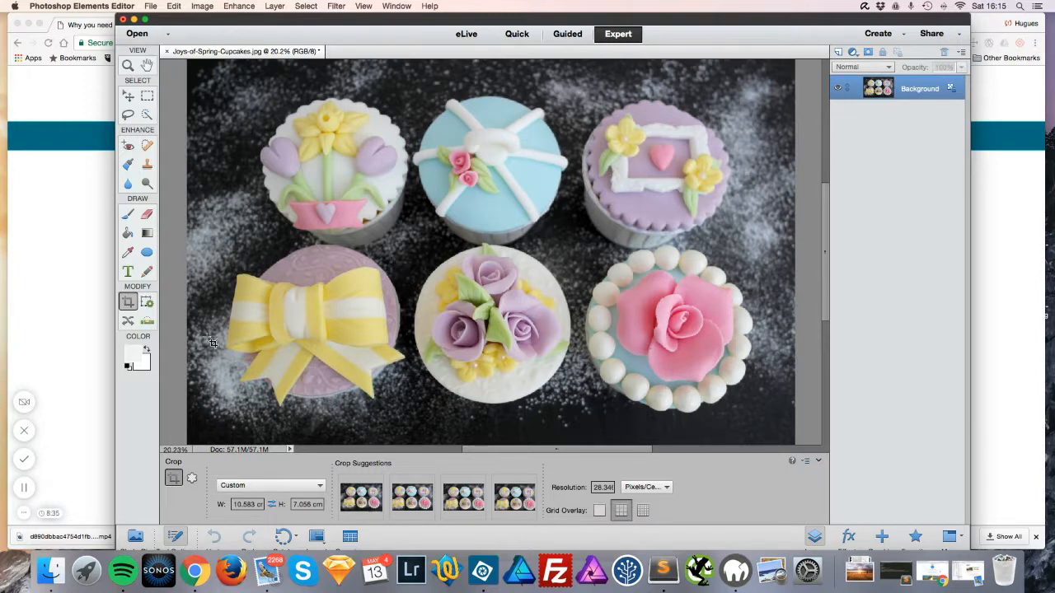
left_click_drag(228, 79, 816, 394)
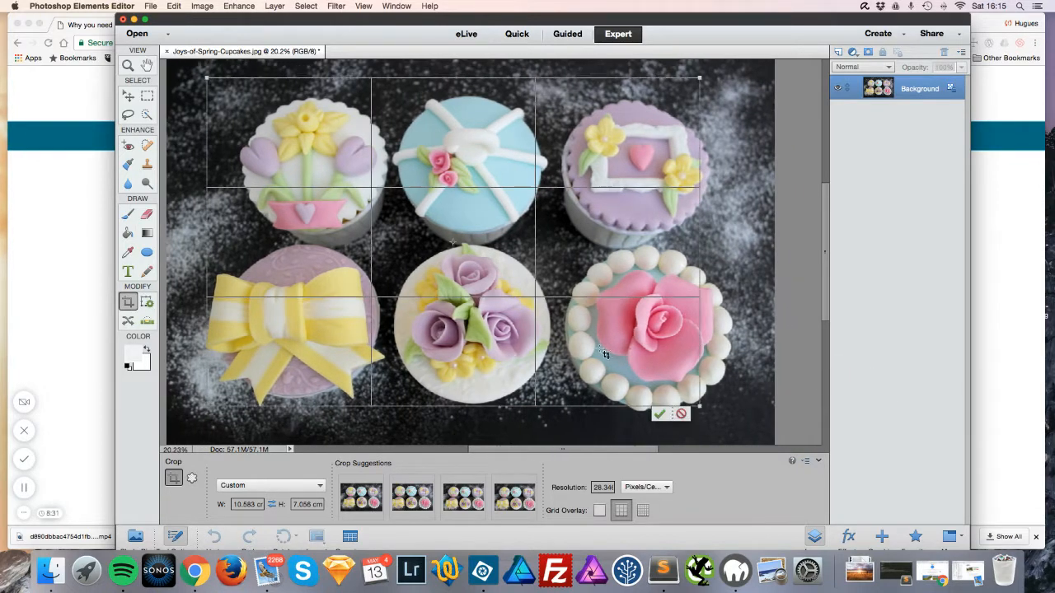
scroll(566, 334, "left", 2)
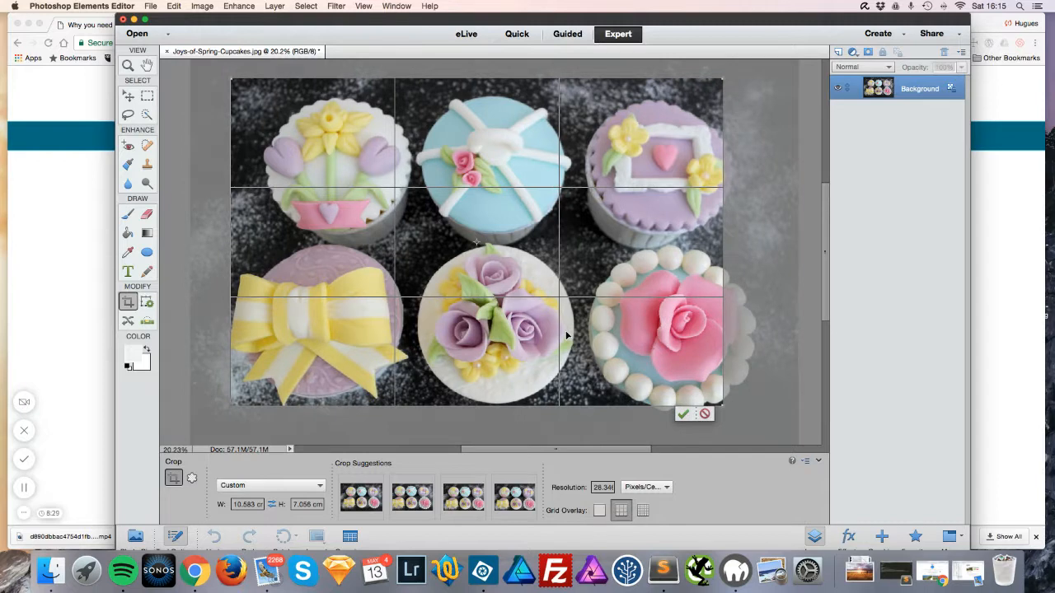
scroll(566, 334, "up", 1)
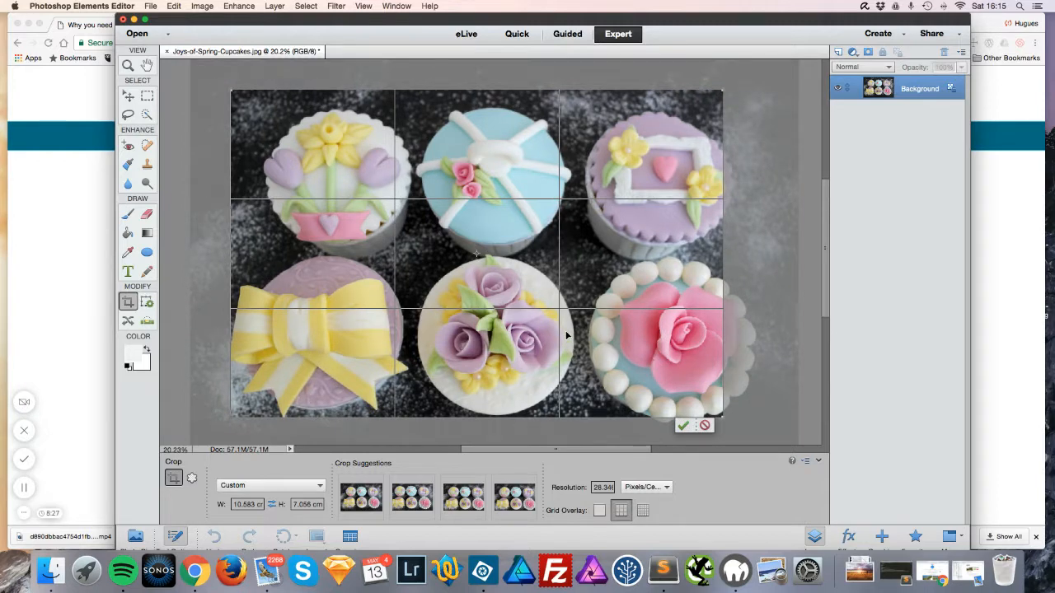
left_click(705, 426)
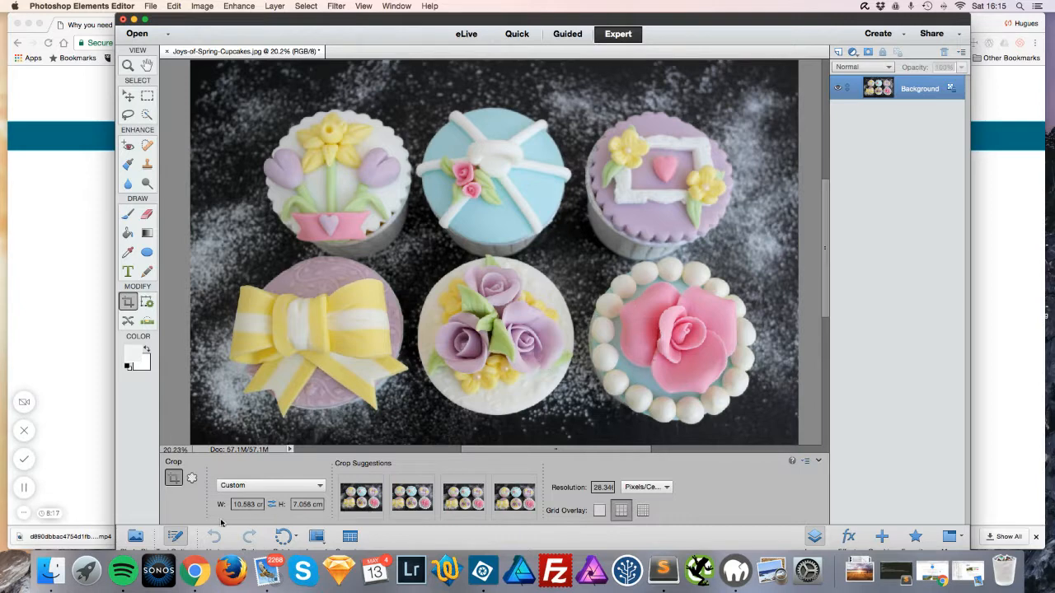
Set a custom crop size of 9 cm wide by 4 cm high for the Crop tool.
left_click_drag(234, 502, 270, 505)
left_click(247, 487)
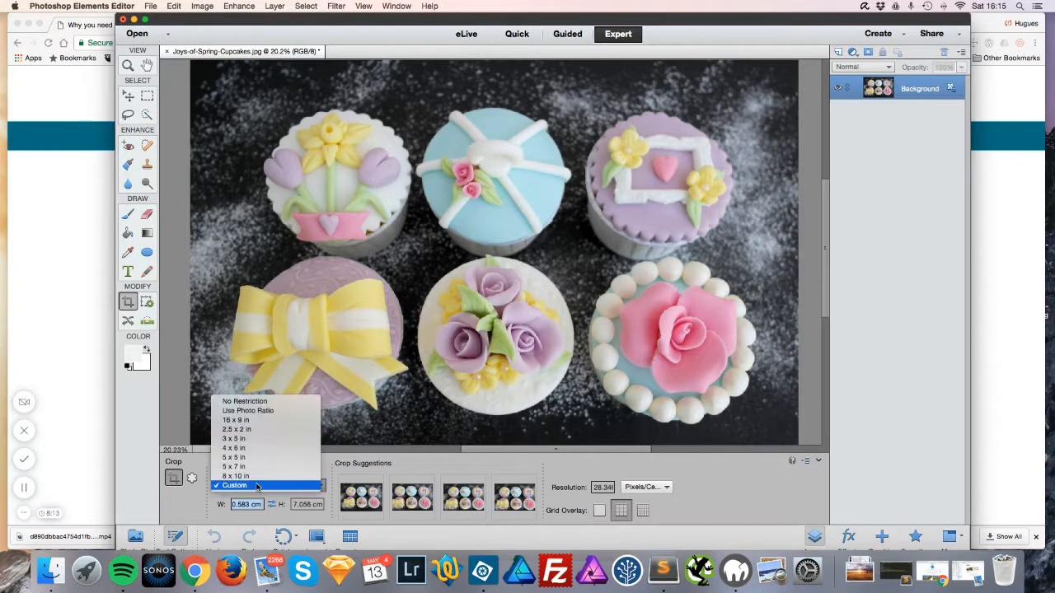
left_click(250, 487)
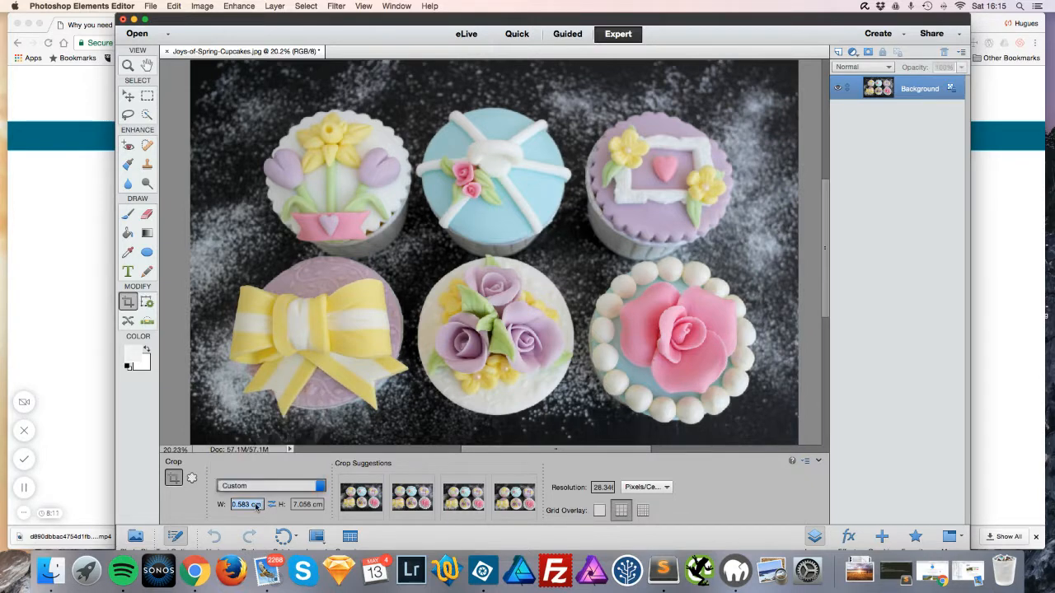
left_click_drag(235, 504, 272, 504)
type("9")
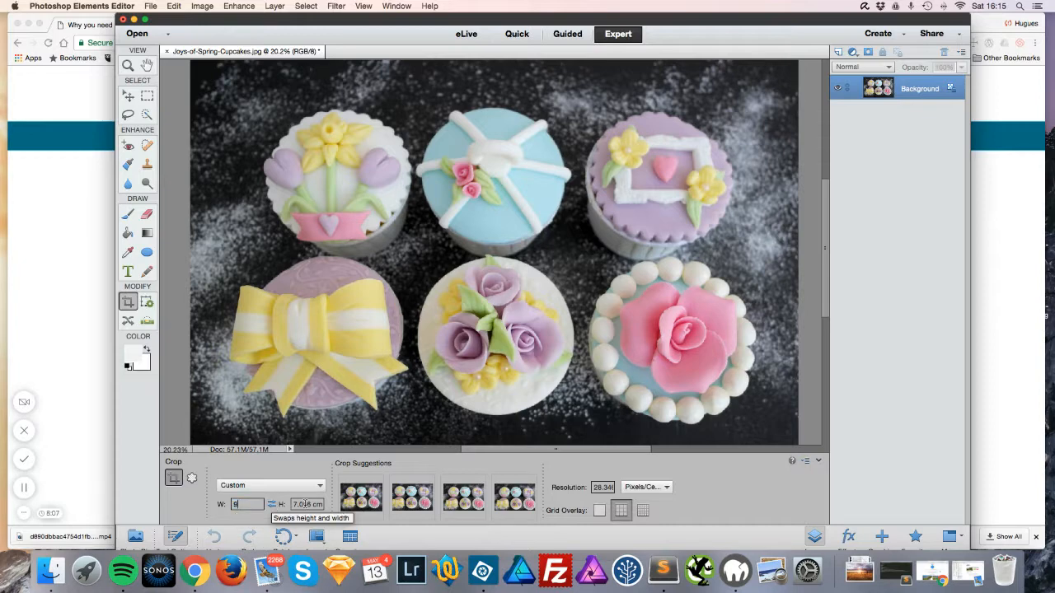
key("Tab")
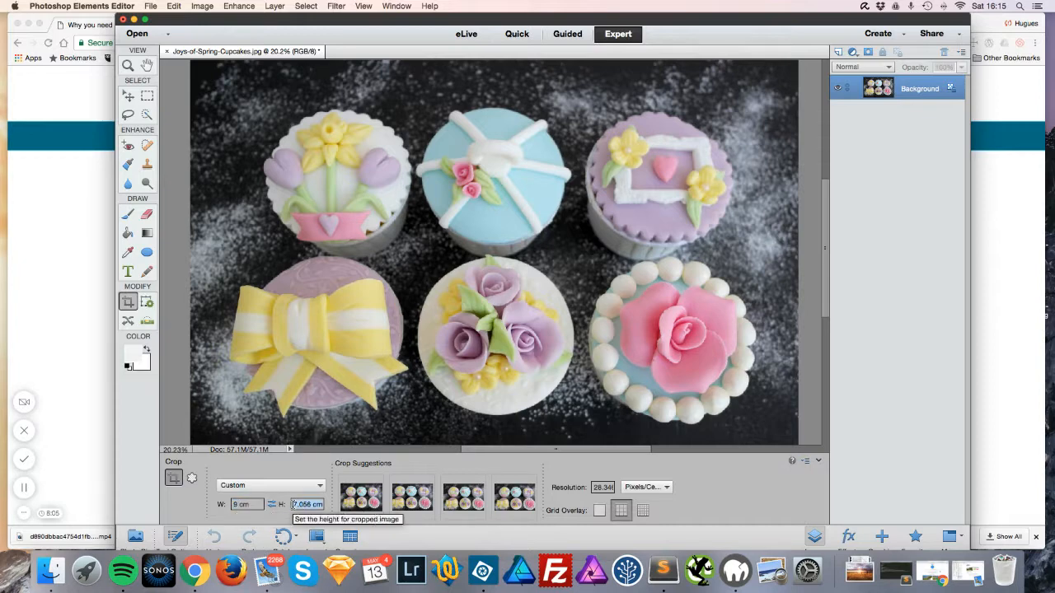
left_click_drag(293, 504, 324, 504)
type("4")
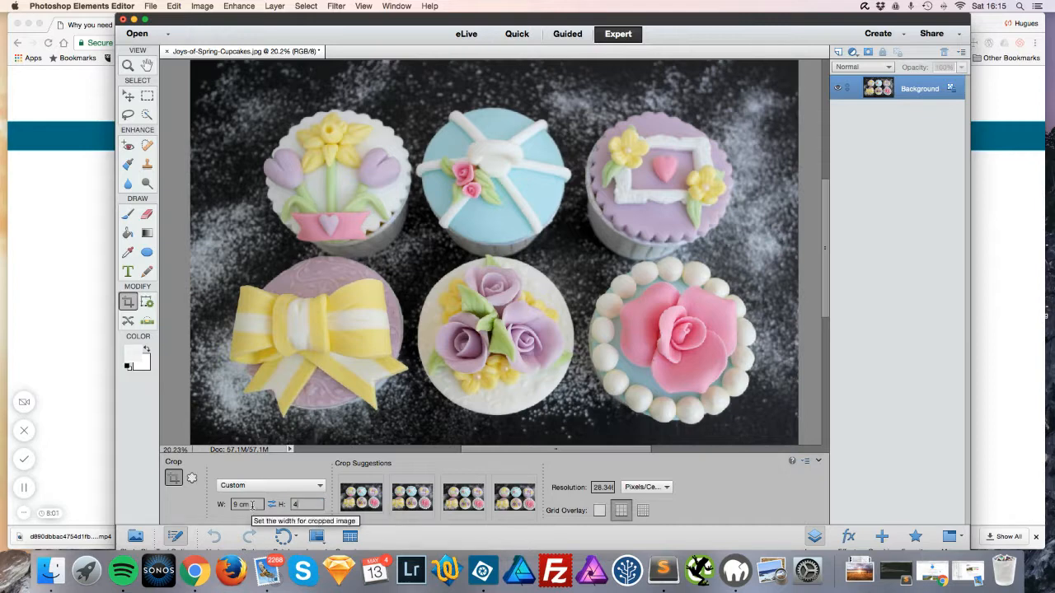
left_click_drag(234, 504, 244, 507)
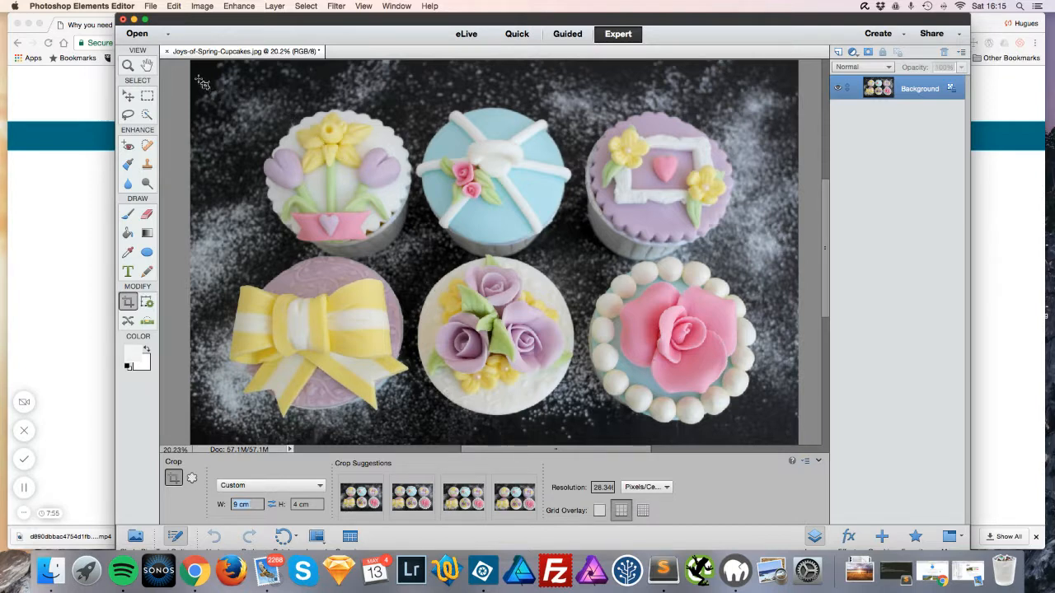
Crop the cupcake photo at the set 9 by 4 cm proportions across its full width, keeping the whole upper row in frame.
left_click_drag(196, 82, 791, 402)
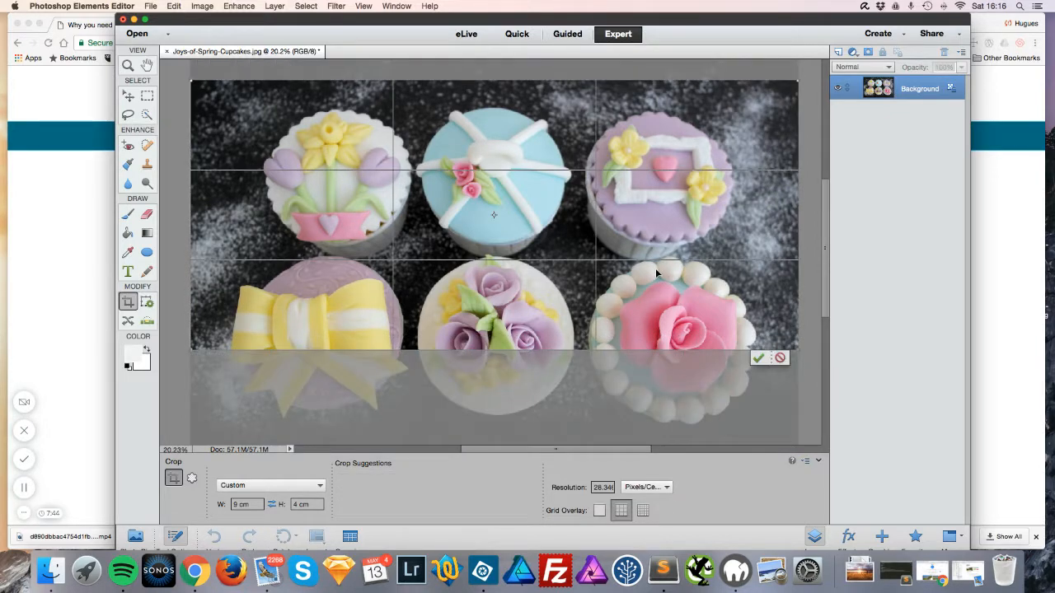
left_click(780, 359)
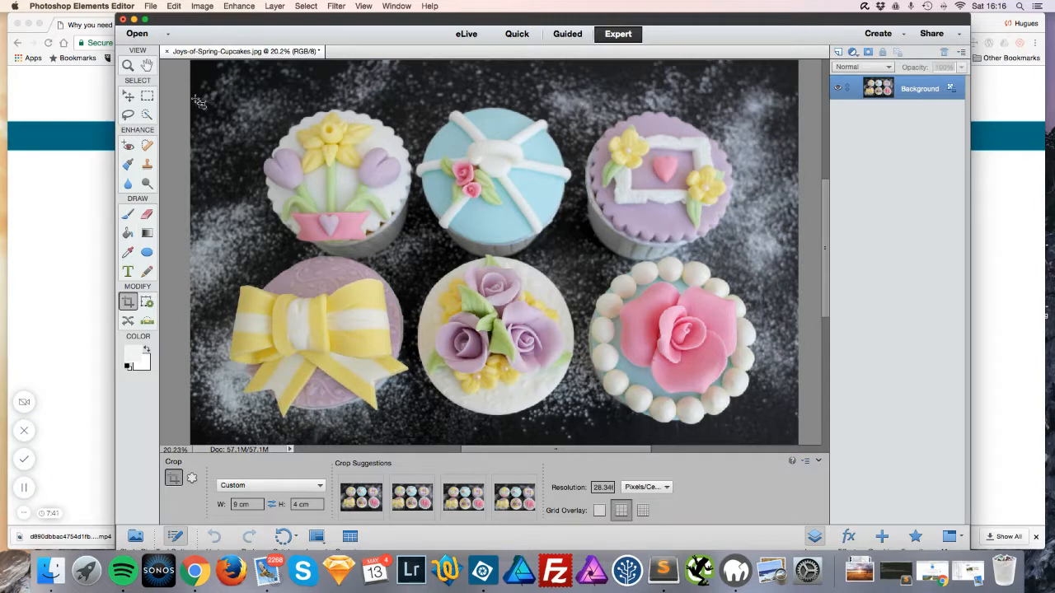
left_click_drag(198, 94, 824, 428)
scroll(515, 269, "up", 3)
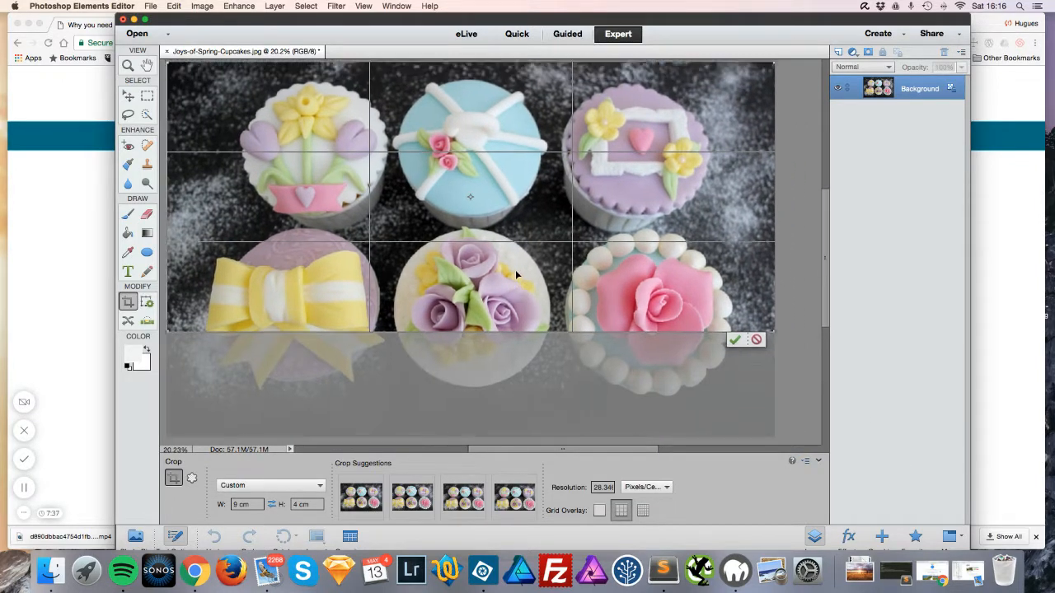
mouse_move(515, 272)
left_mouse_down()
mouse_move(517, 300)
mouse_move(527, 275)
left_mouse_up()
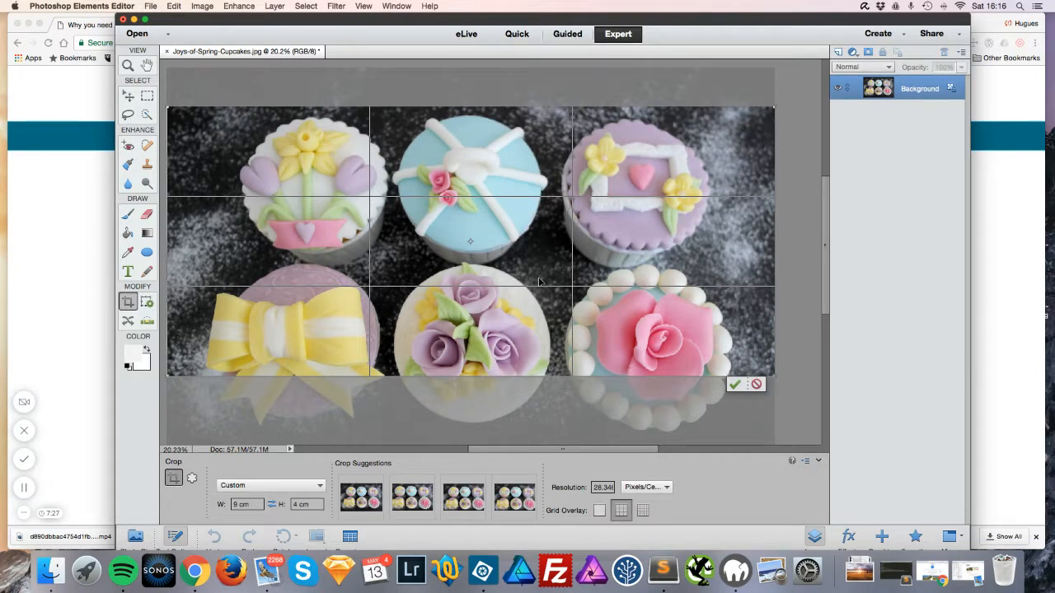
left_click_drag(547, 288, 550, 291)
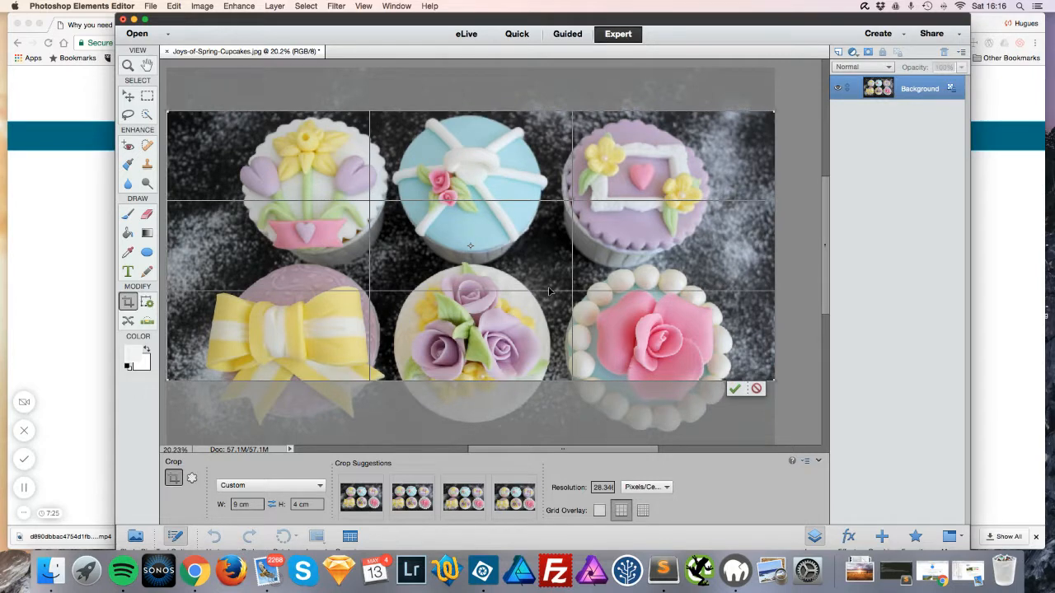
left_click(734, 390)
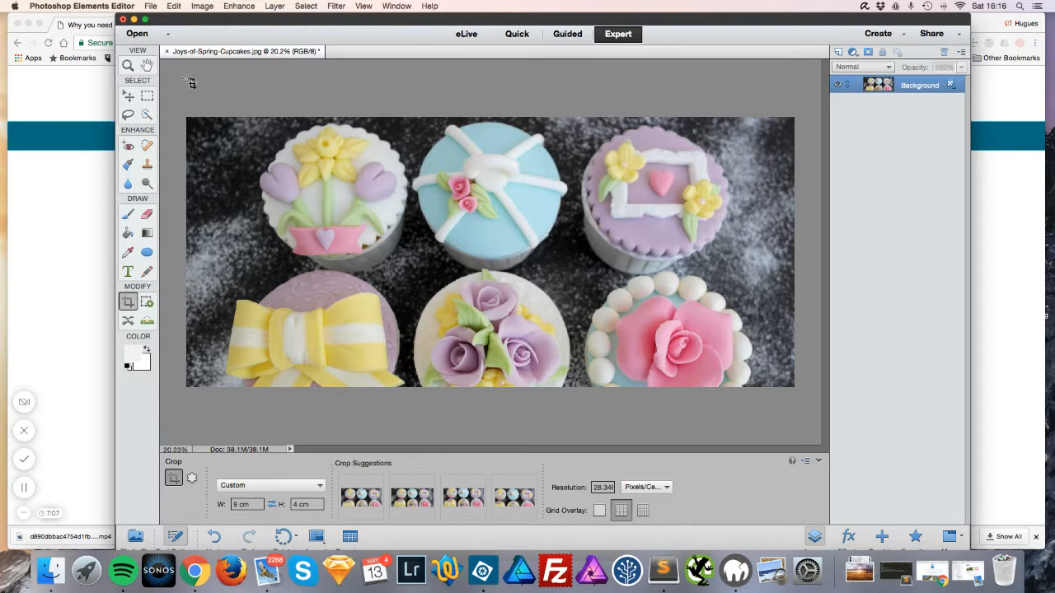
Start a Save for Web export of the cropped photo and set the new width to 900 px with proportions linked.
left_click(151, 7)
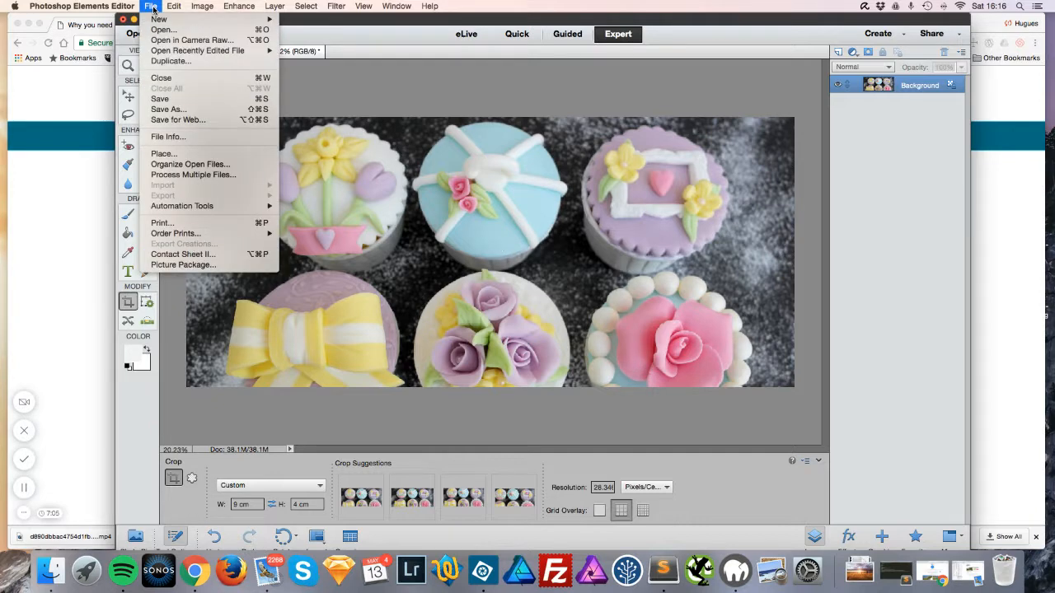
left_click(220, 123)
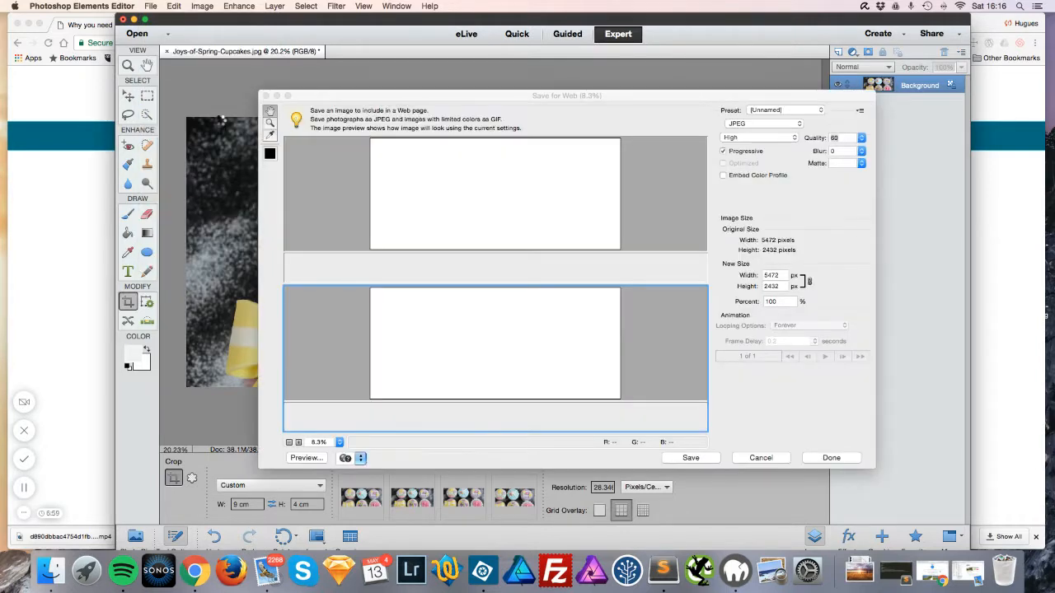
left_click_drag(646, 93, 600, 71)
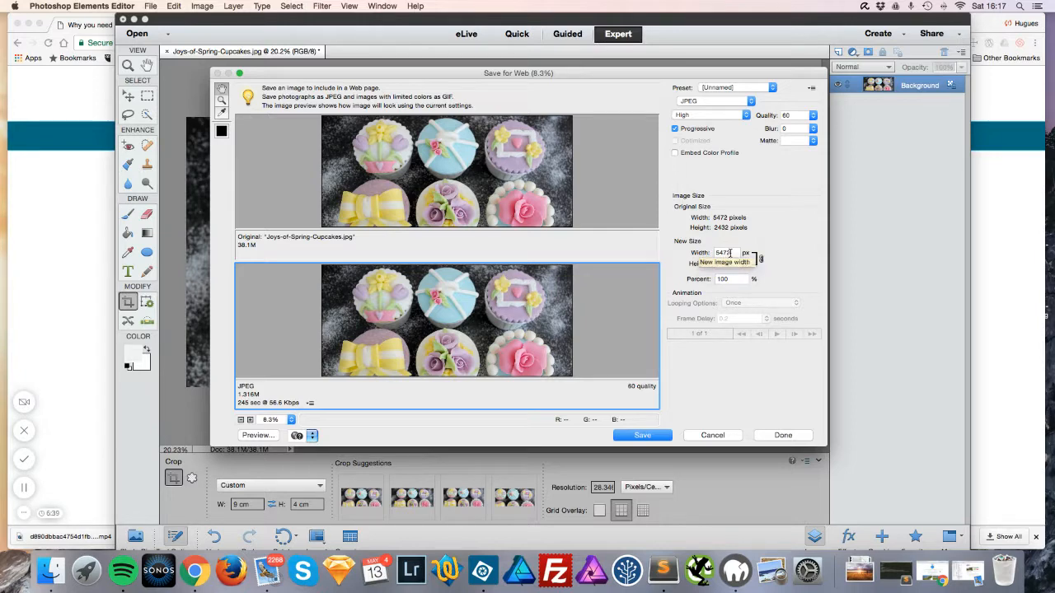
left_click_drag(731, 253, 711, 255)
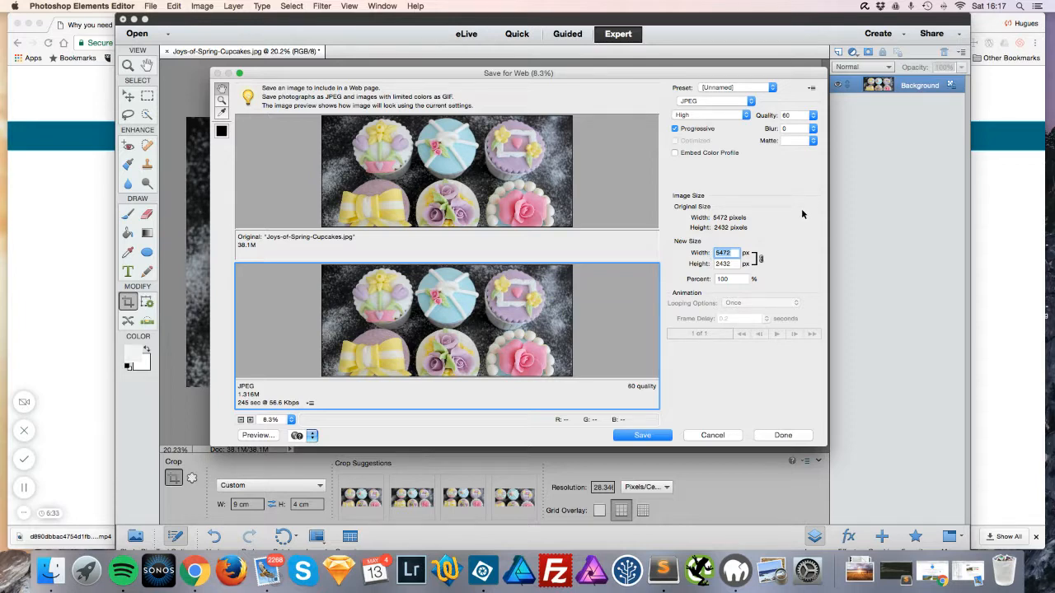
type("900")
left_click(728, 263)
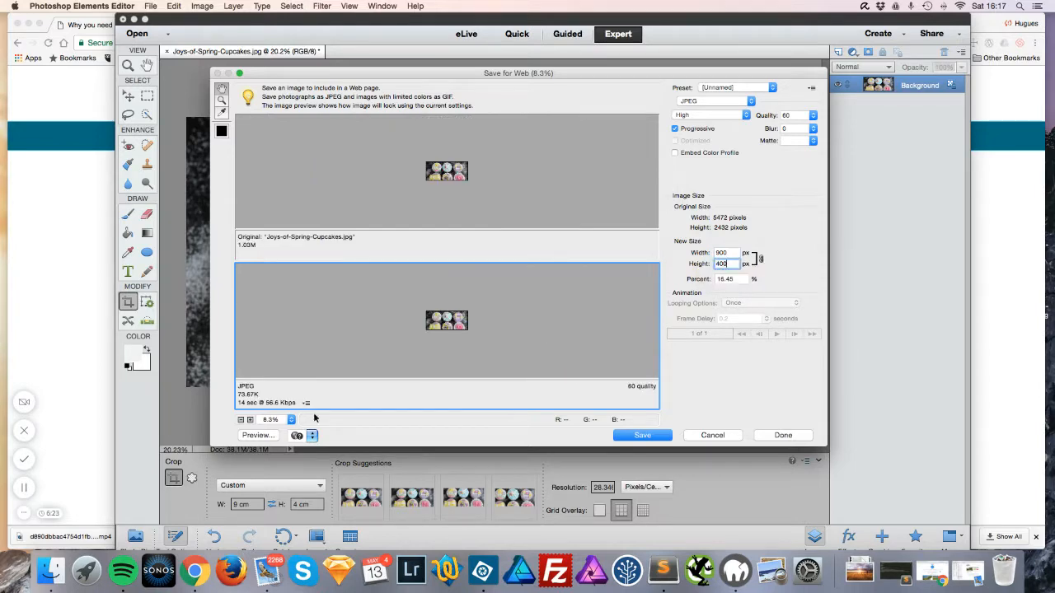
Enlarge the export preview to 100% to compare the original photo with the compressed JPEG.
left_click(252, 421)
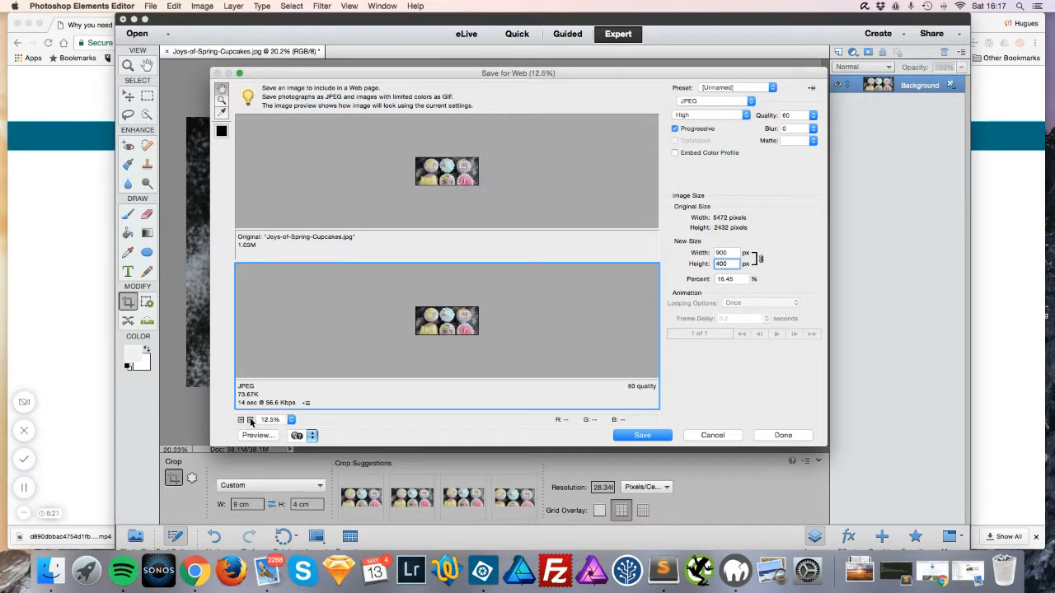
left_click(252, 421)
left_click(251, 420)
left_click(252, 421)
left_click(252, 421)
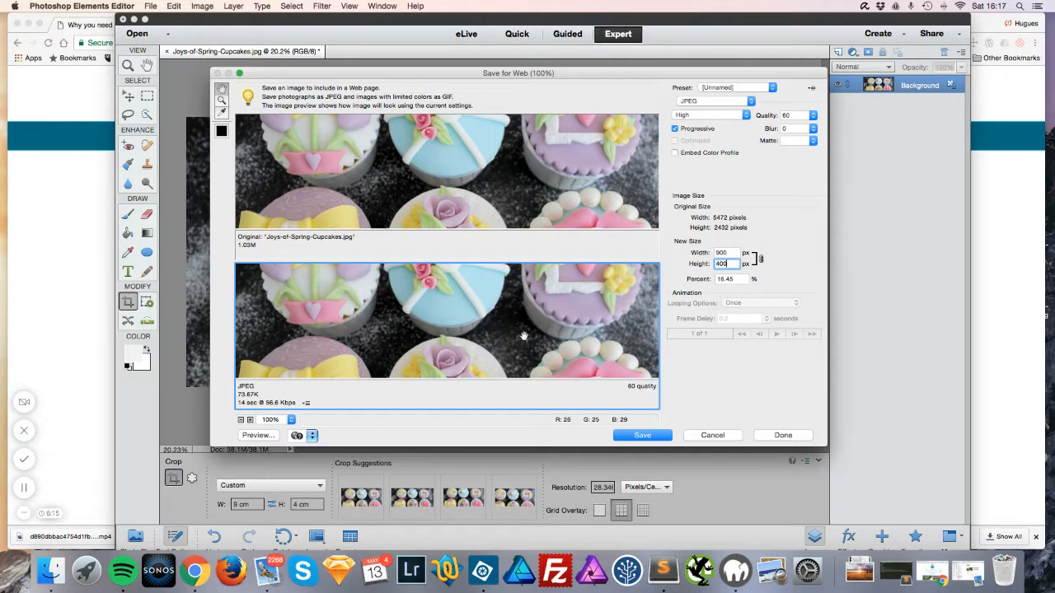
Try a JPEG quality of 100 for the web export.
left_click(796, 117)
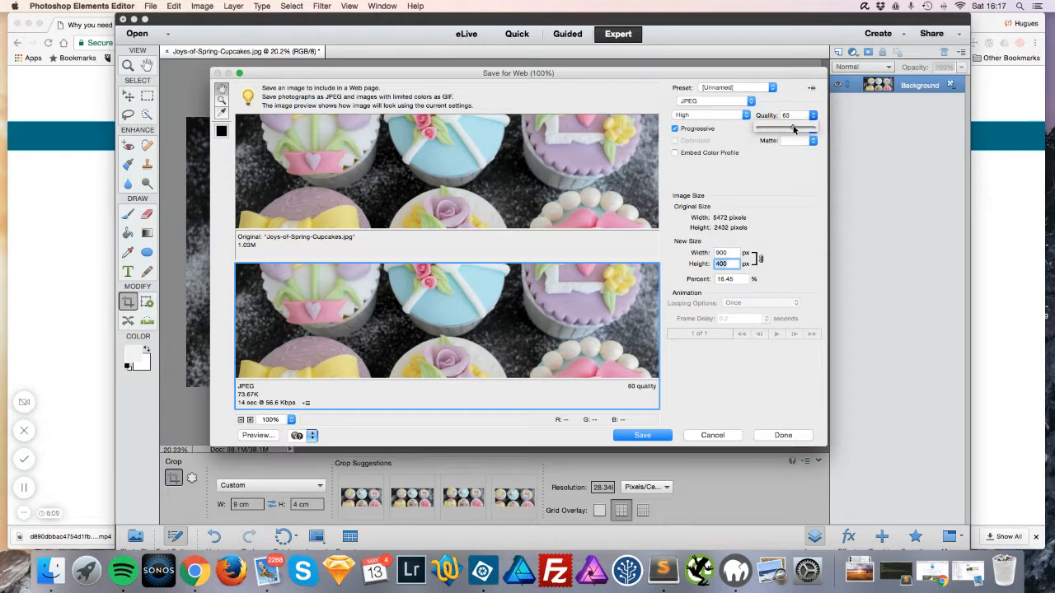
left_click_drag(791, 125, 824, 124)
left_click(820, 103)
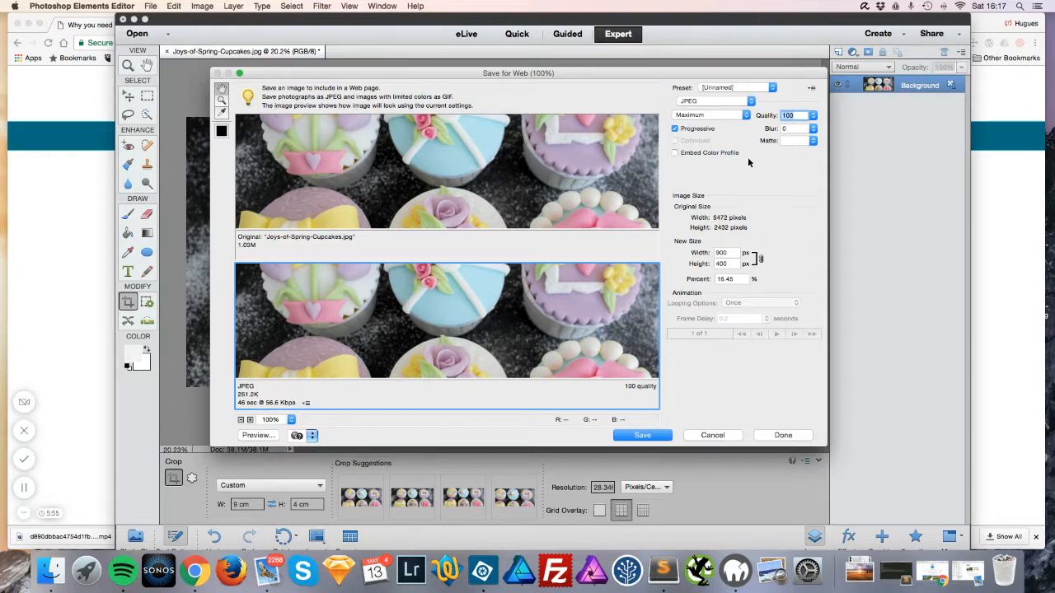
Set the JPEG quality of the web export to 60.
left_click(812, 116)
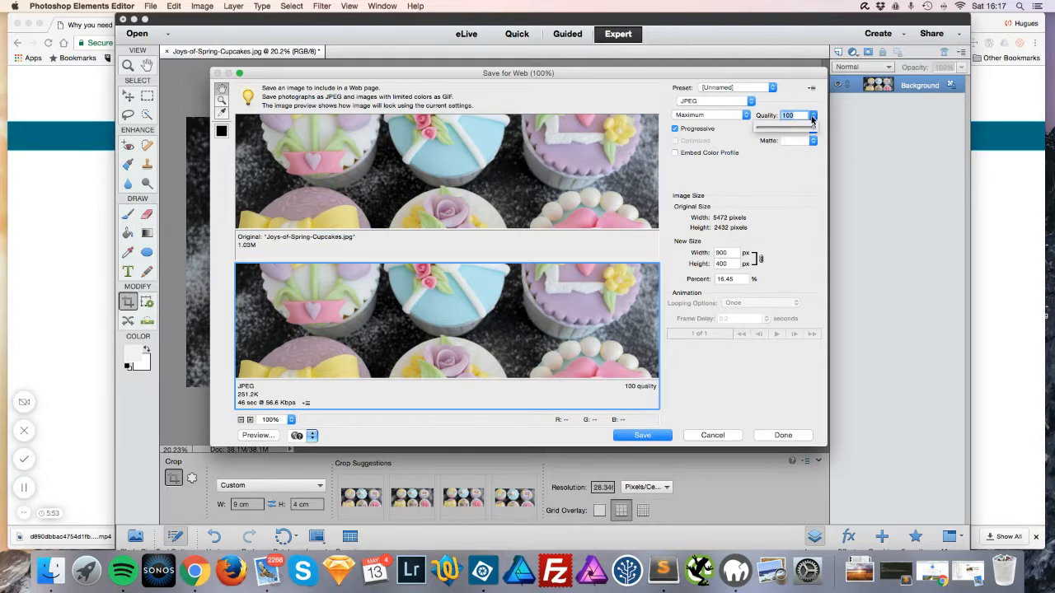
left_click_drag(813, 131, 792, 130)
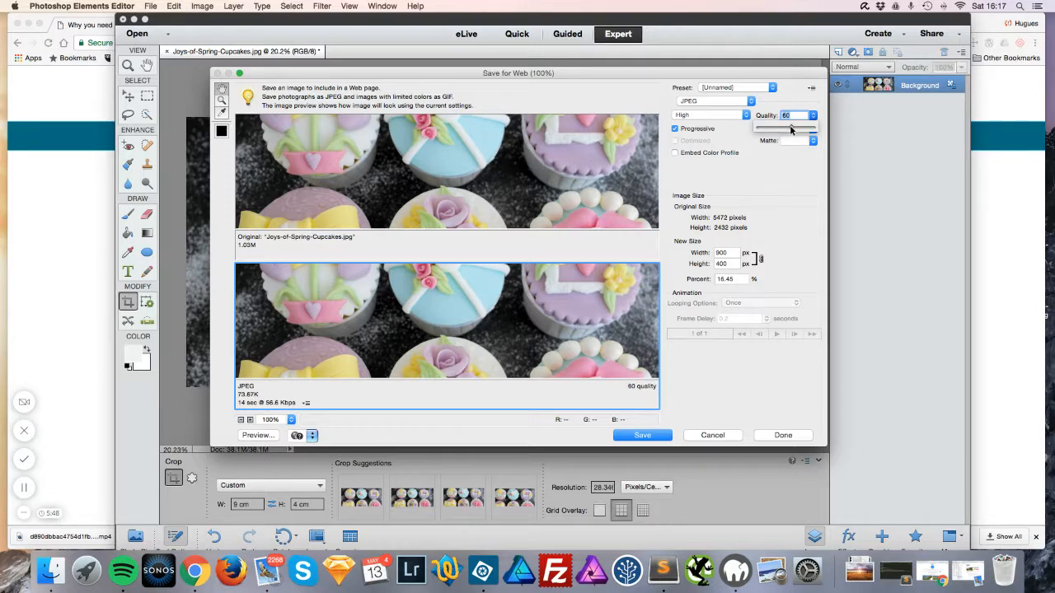
left_click(740, 138)
Save the optimized cupcake JPEG to the Desktop, adding "900 x 400" to the Joys-of-Spring-Cupcakes file name.
left_click(646, 436)
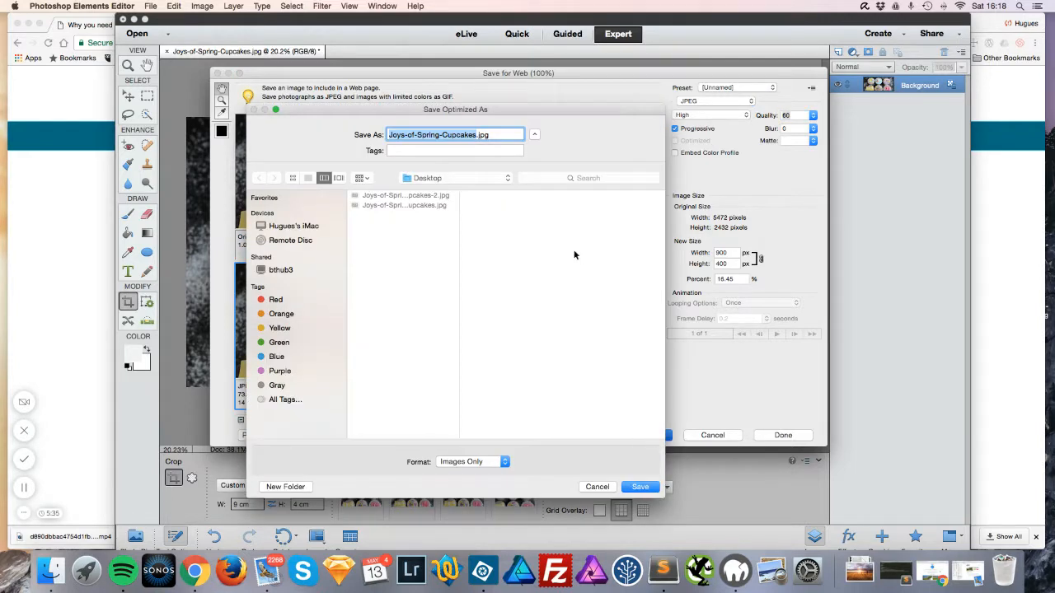
left_click(440, 136)
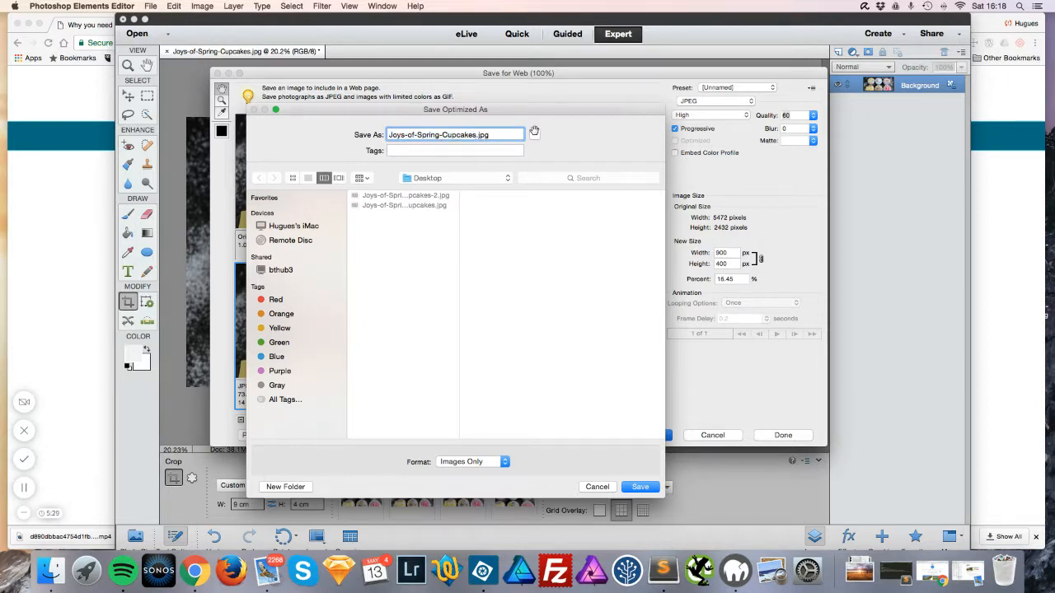
type("900 x 400")
left_click(641, 486)
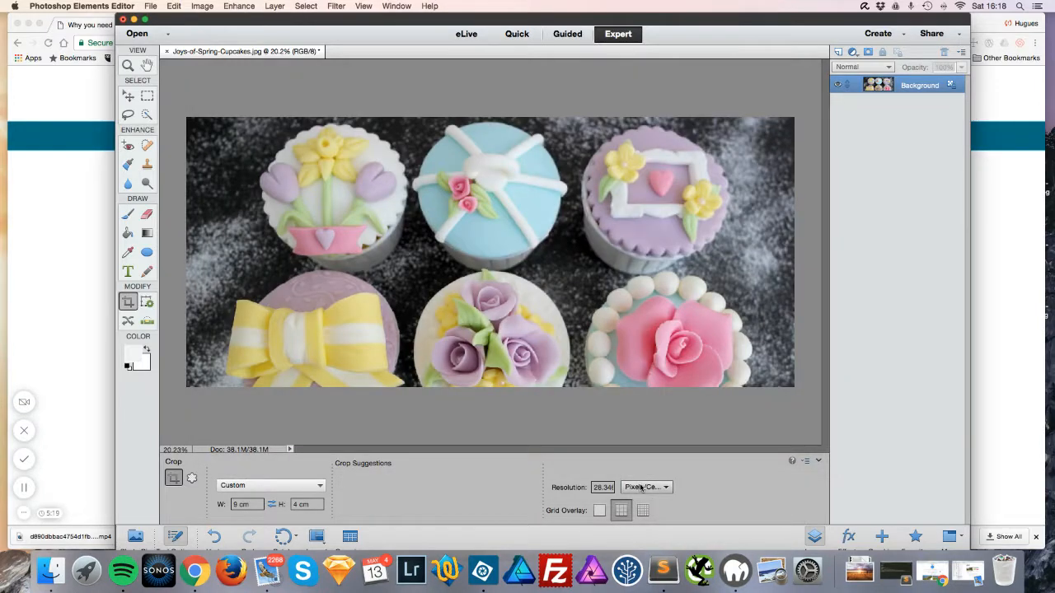